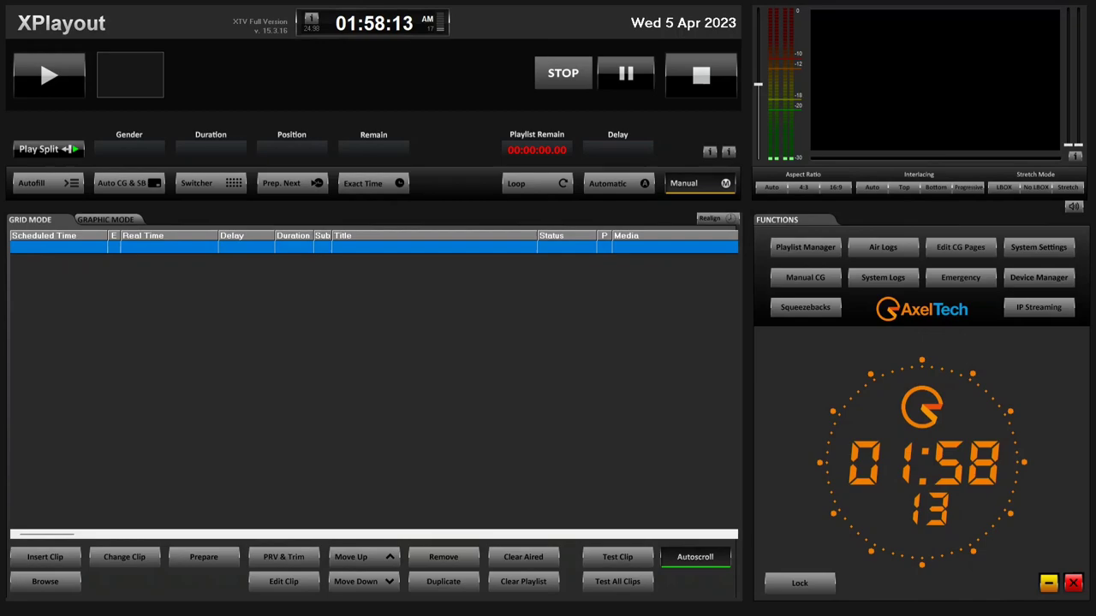
left_click(45, 581)
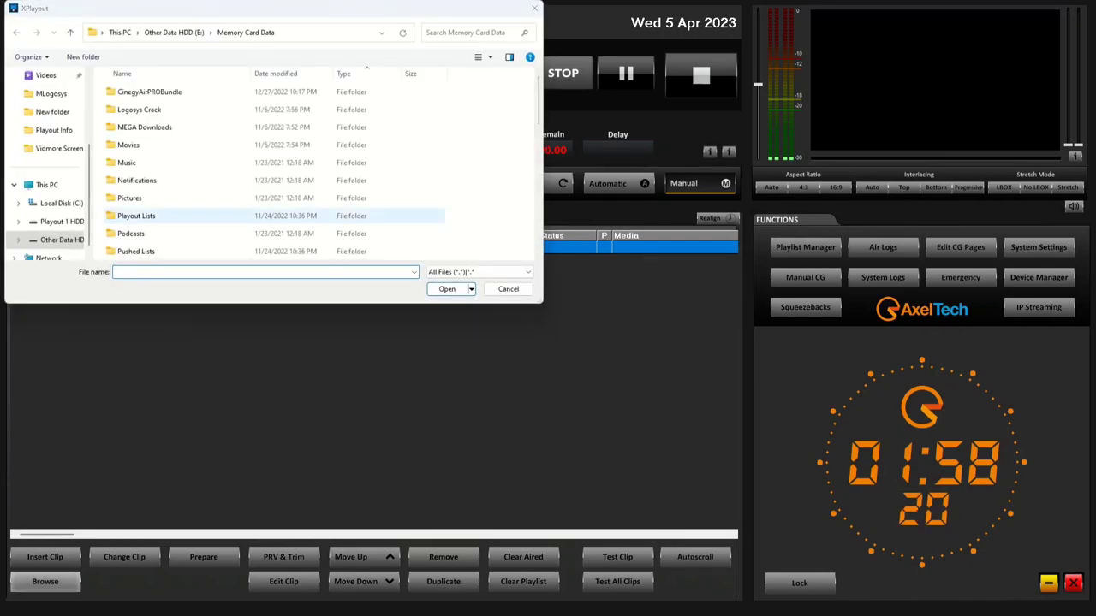
scroll(214, 180, "down", 5)
left_click(171, 110)
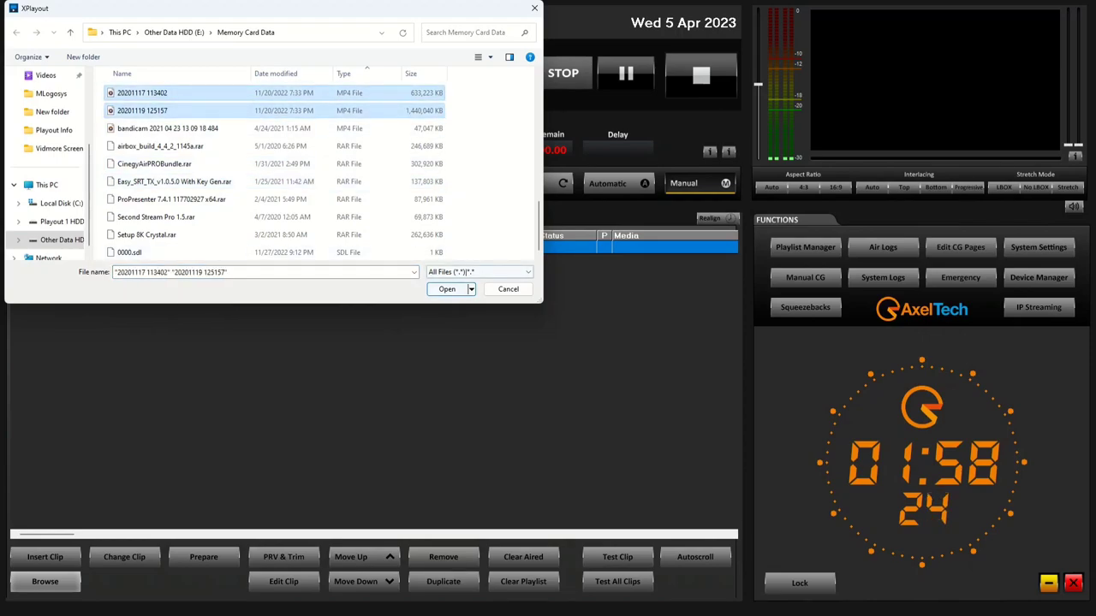
left_click(447, 289)
left_click(49, 75)
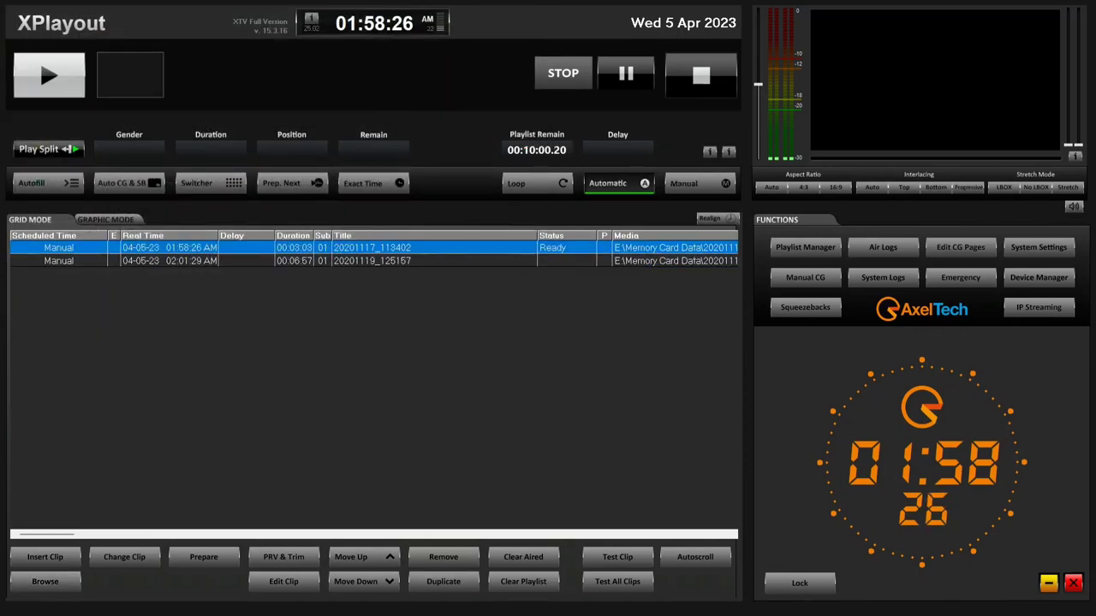
left_click(49, 75)
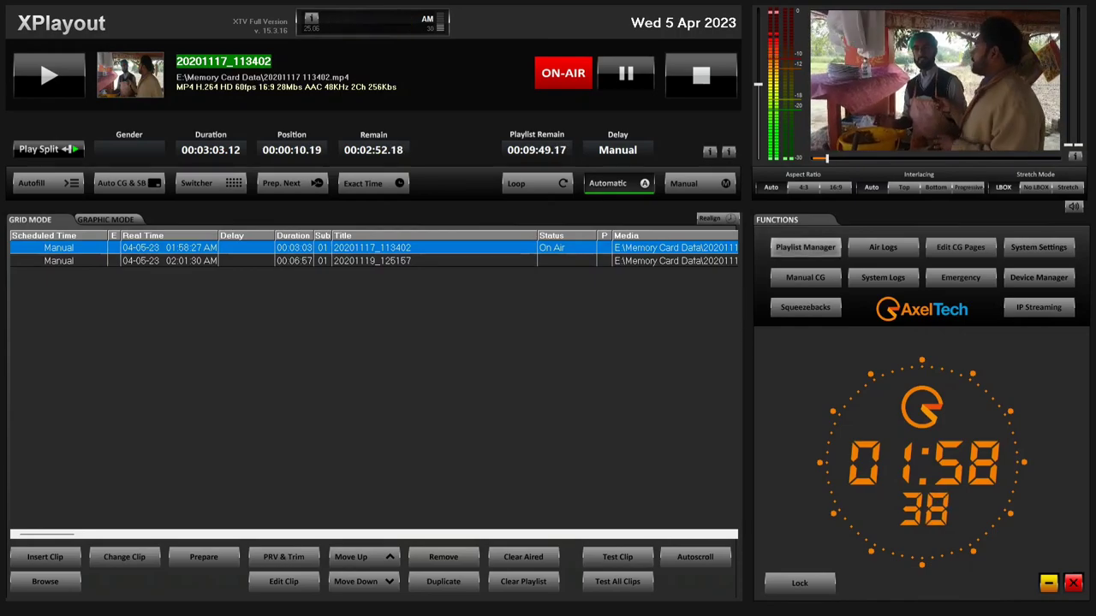
Step: In the manual CG settings, assign 1 to the first layer and switch the second layer off, keeping the remaining graphics
left_click(805, 277)
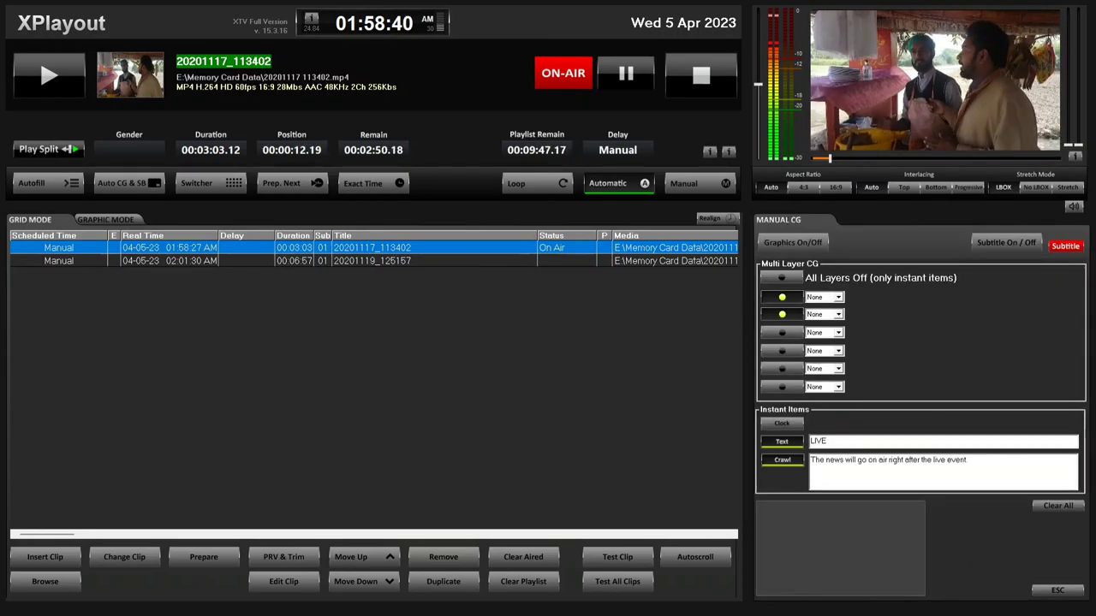
left_click(837, 297)
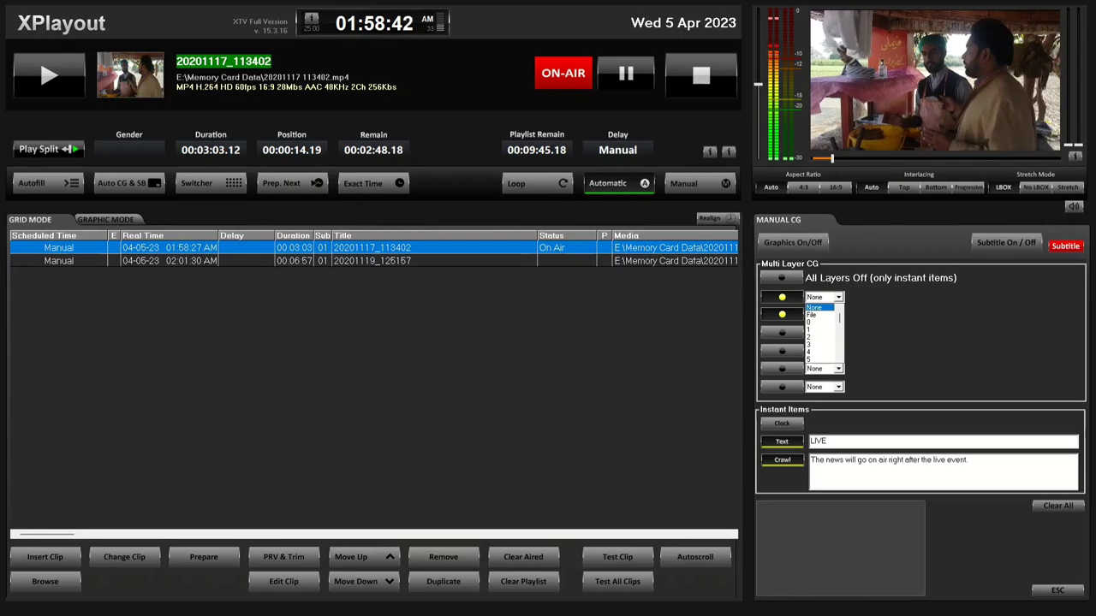
left_click(820, 330)
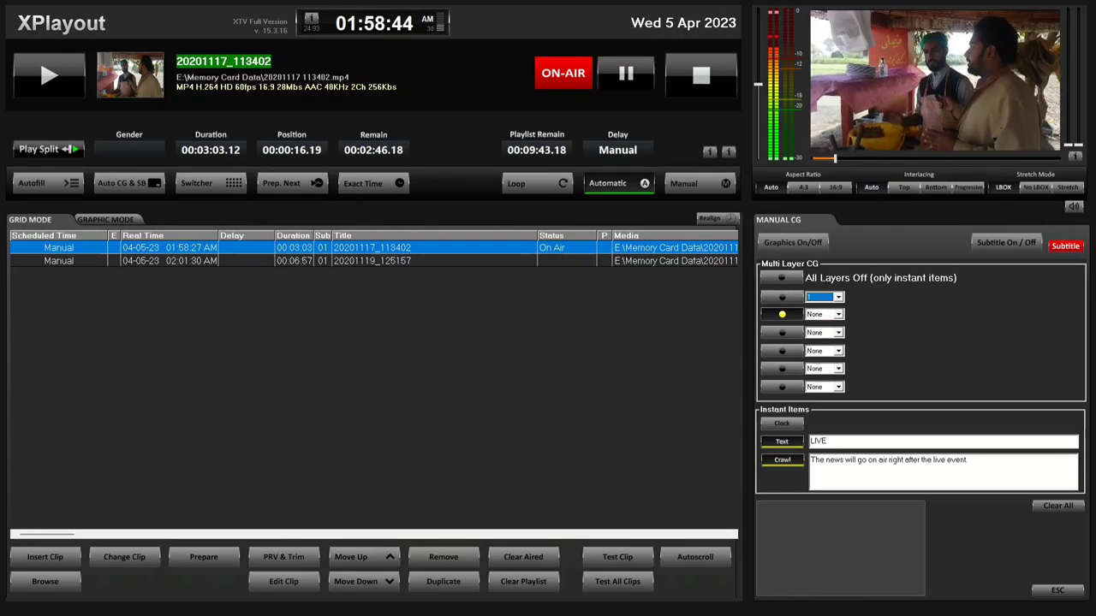
left_click(782, 314)
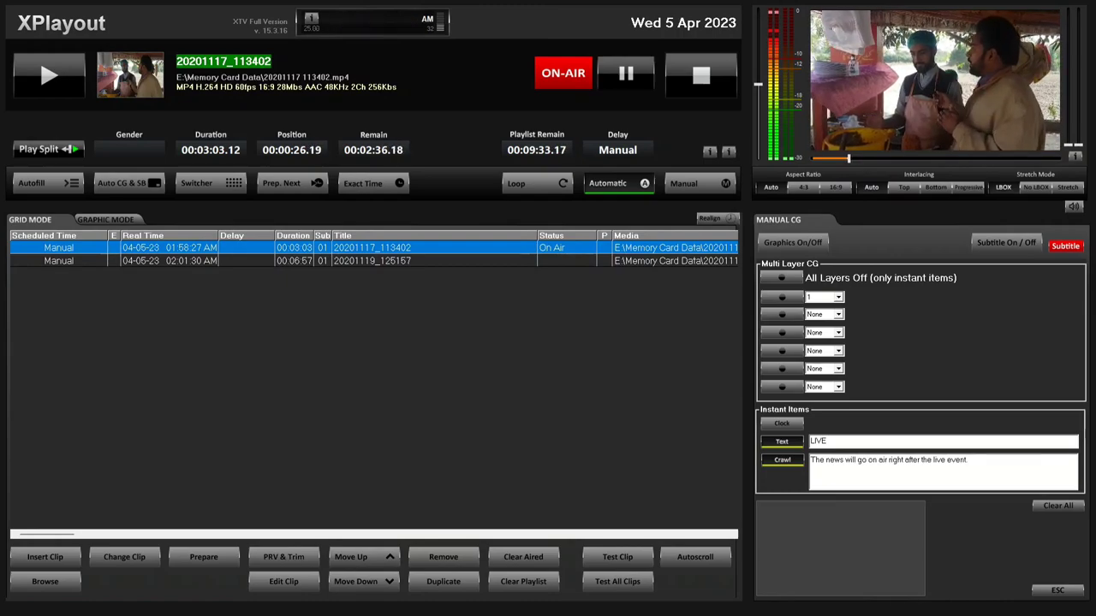
left_click(1058, 506)
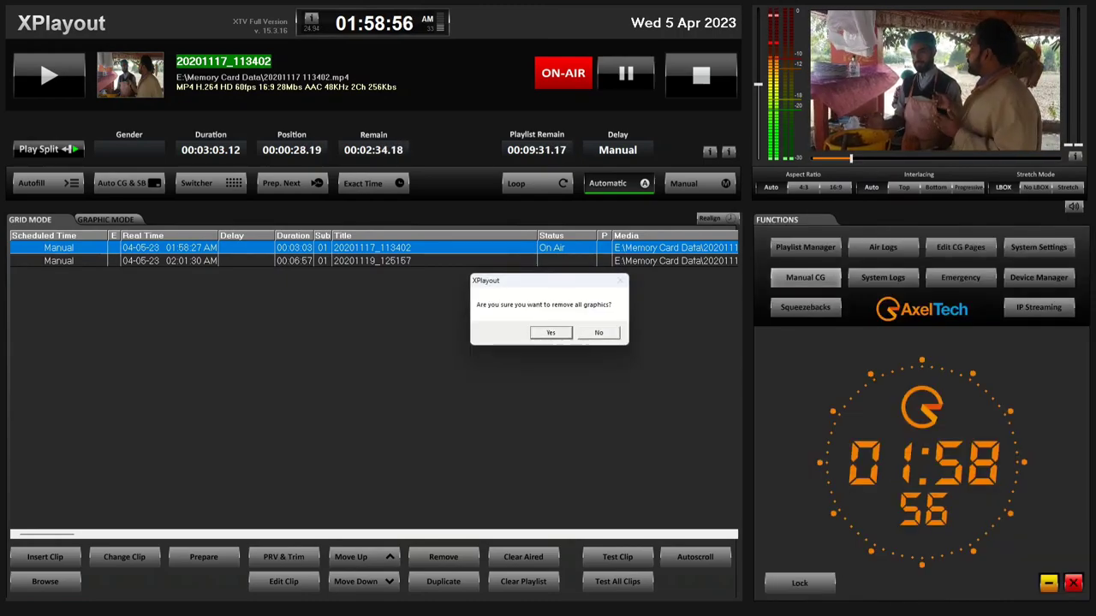
left_click(598, 333)
Step: View the Squeezeback 1 template SQB_01_BreakingNews in its editor and look at the Device Manager settings, closing both without edits
left_click(804, 308)
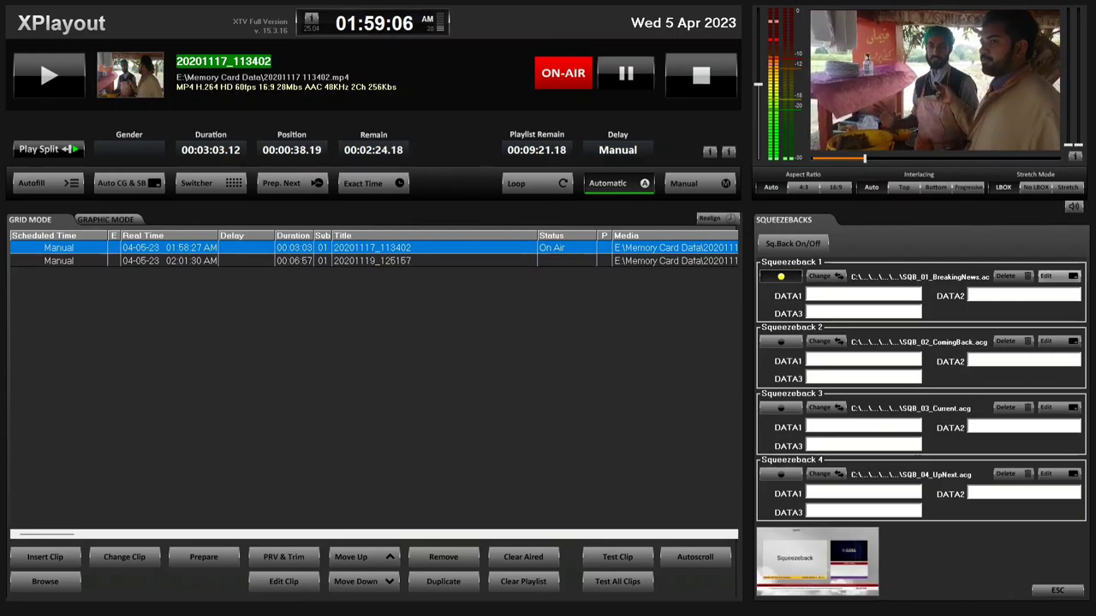
left_click(1058, 277)
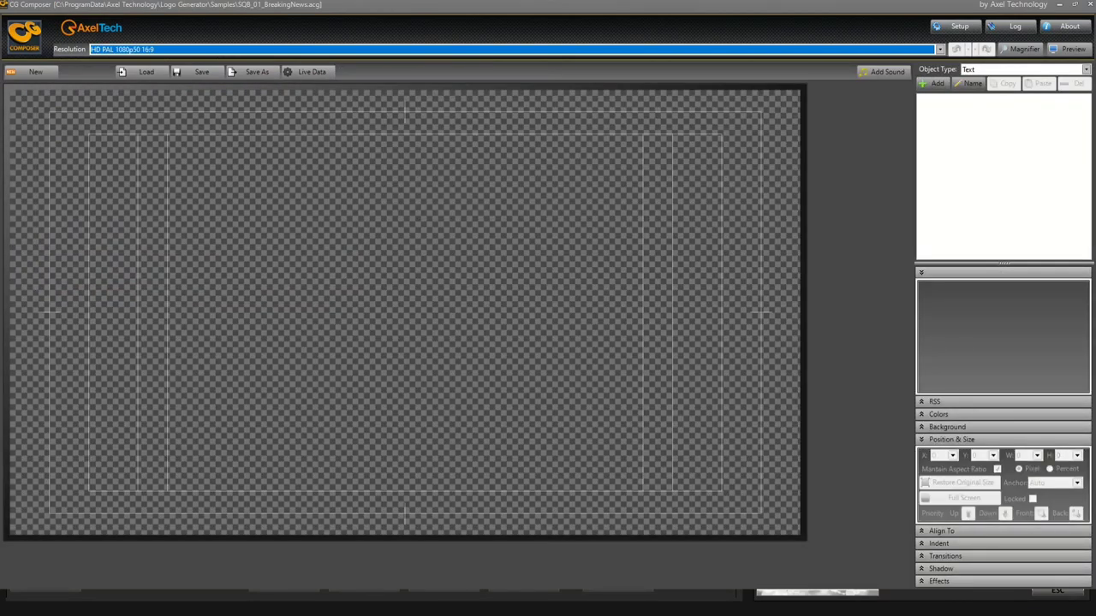
left_click(1089, 5)
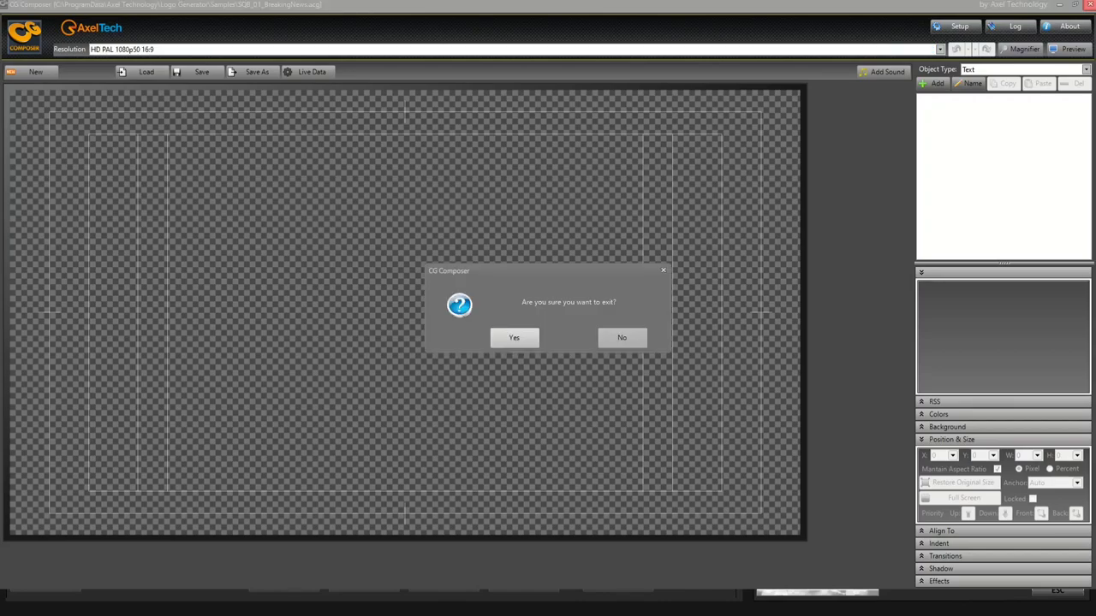
left_click(515, 338)
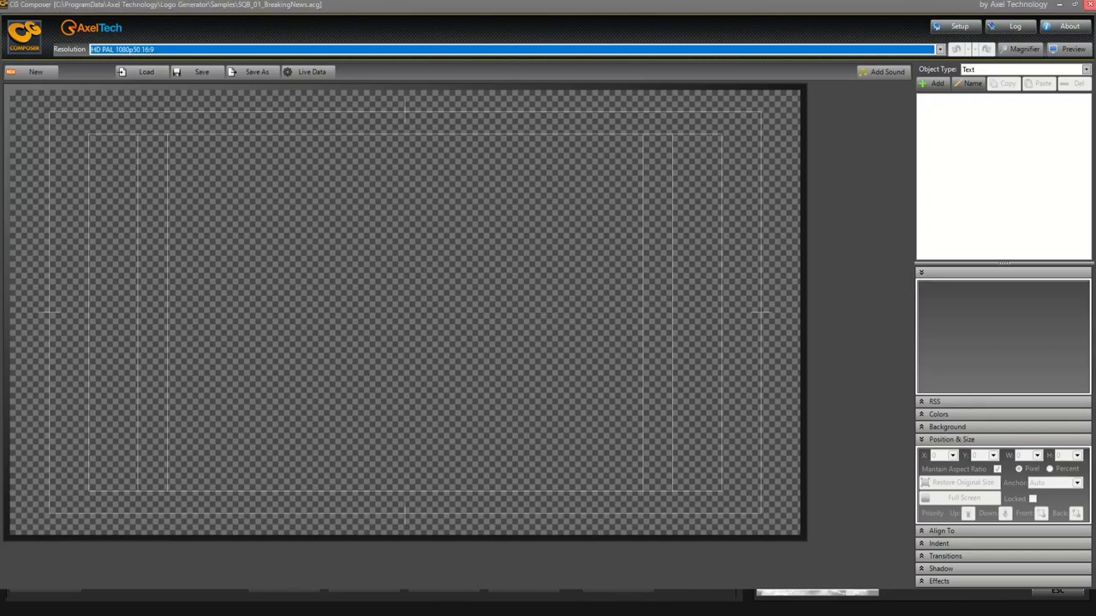
key("alt+F4")
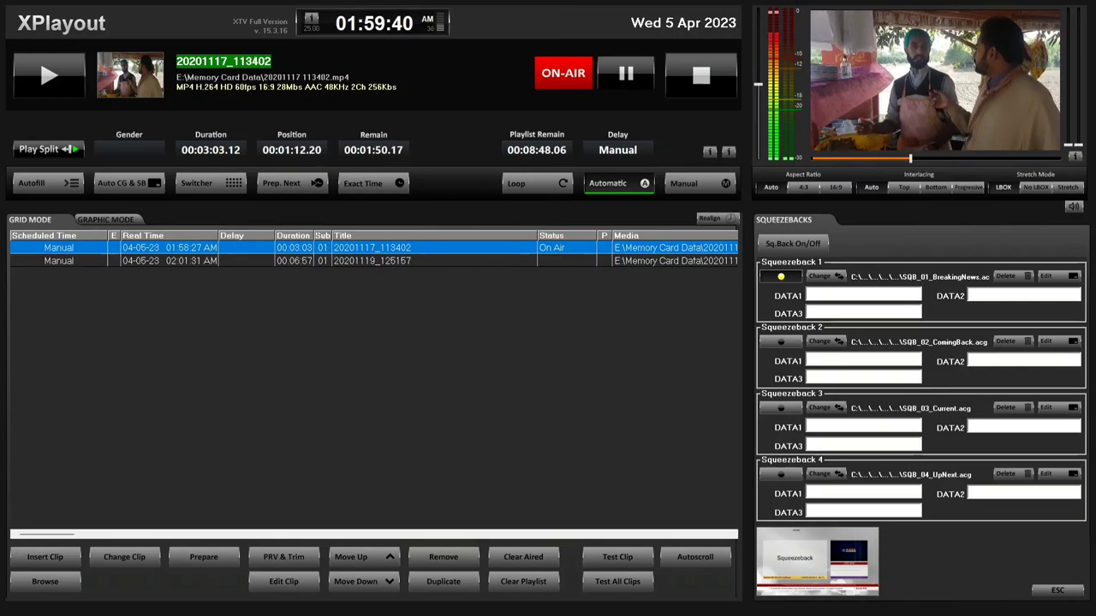
key("Escape")
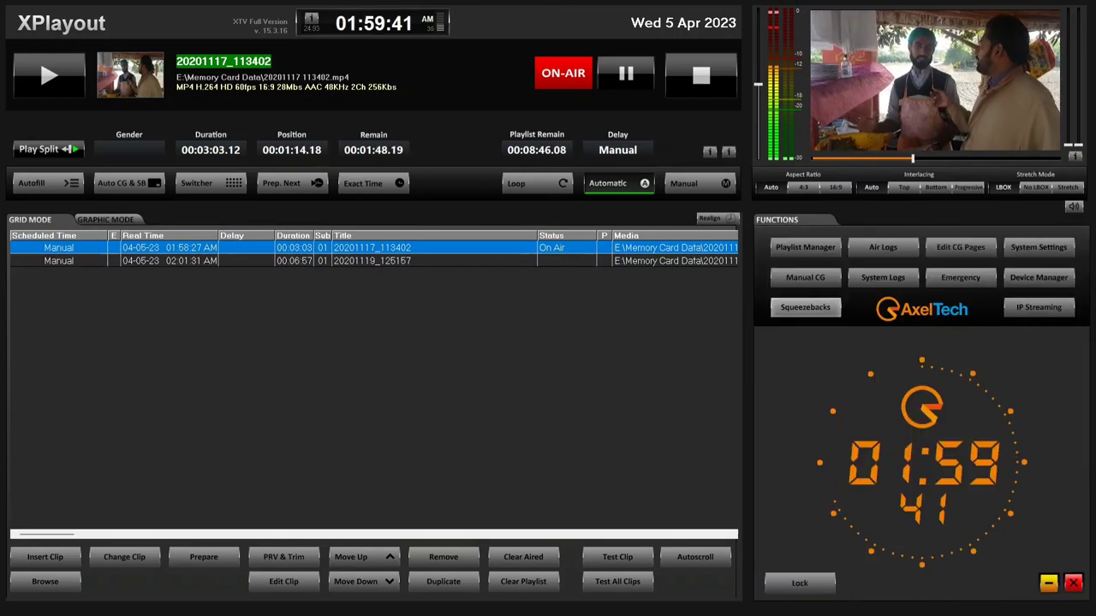
left_click(1038, 277)
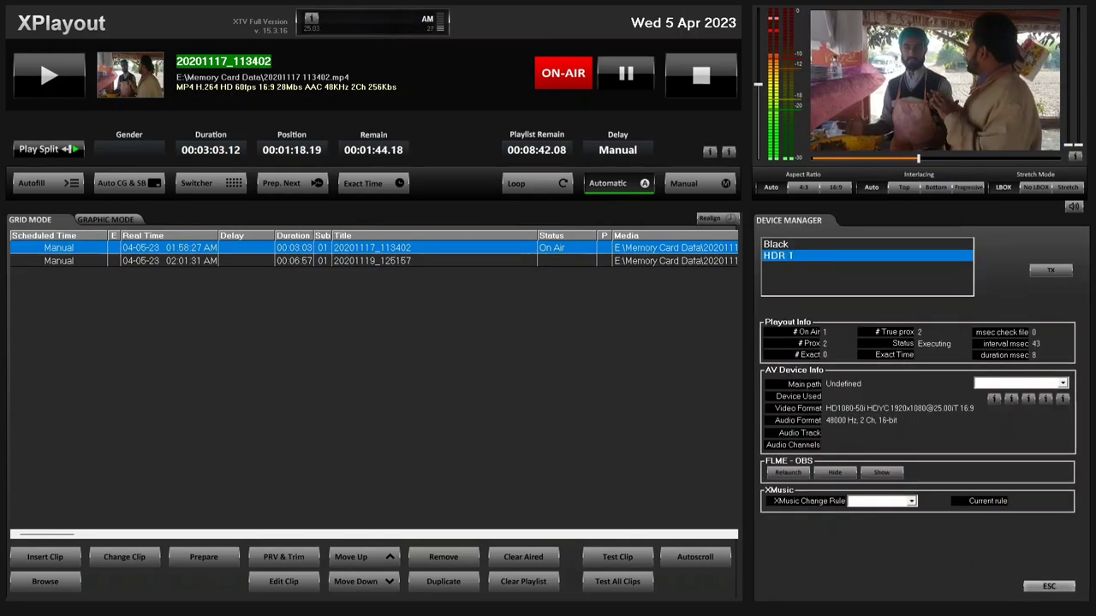
left_click(1049, 587)
Step: Activate stream 1 in the IP streaming settings, keeping its video and audio formats at "Same as playout - no conversion"
left_click(1038, 308)
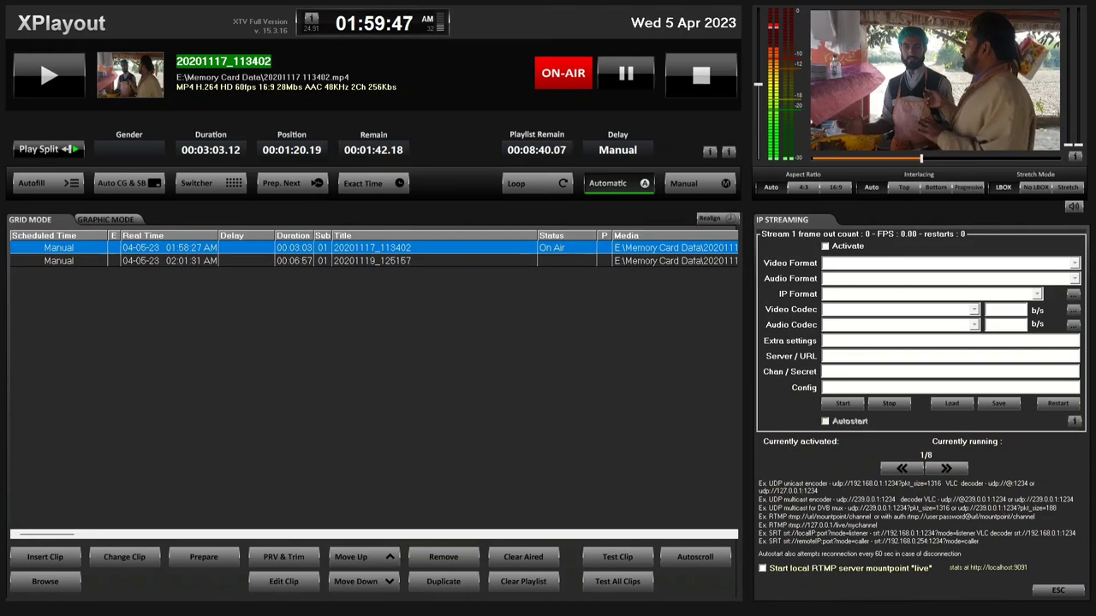
left_click(826, 246)
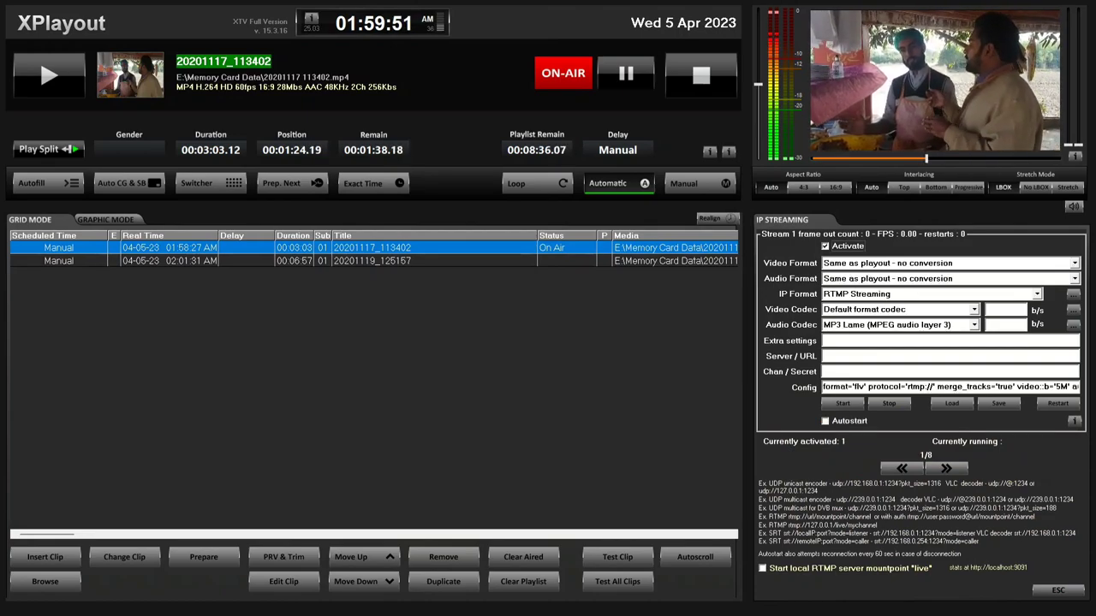
left_click(1074, 263)
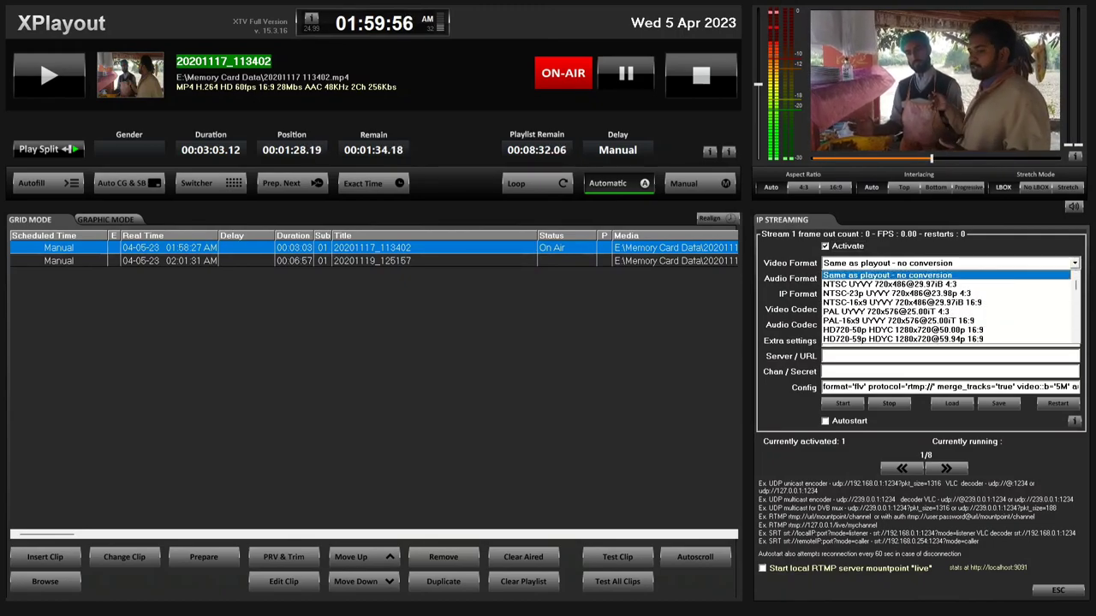
left_click(1074, 264)
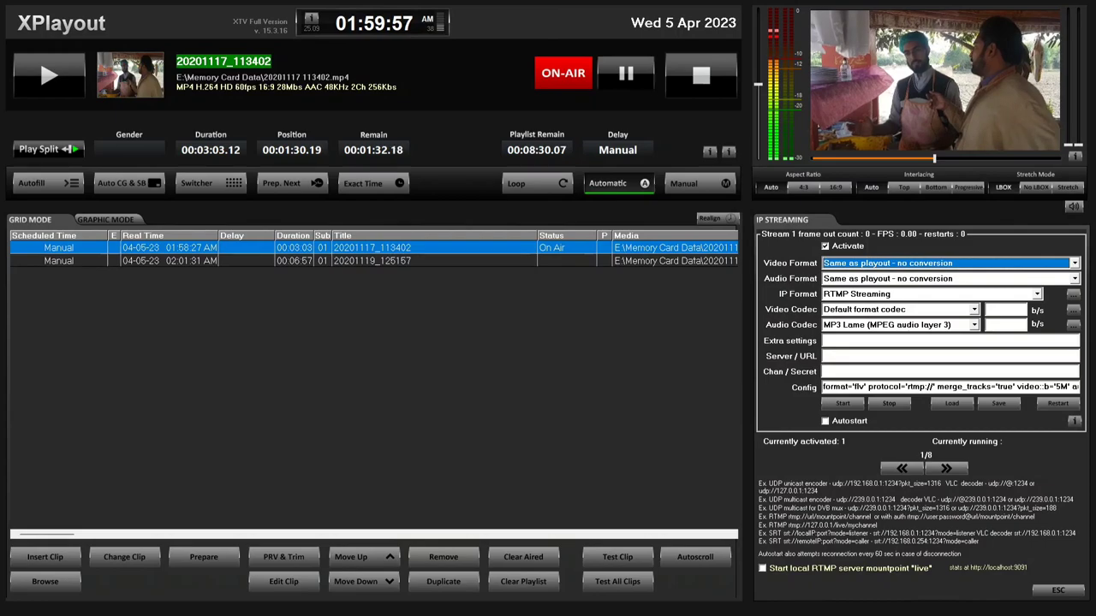
left_click(1074, 279)
left_click(1074, 279)
Step: Review the available IP formats for stream 1 and set the format to UDP Streaming
left_click(1036, 295)
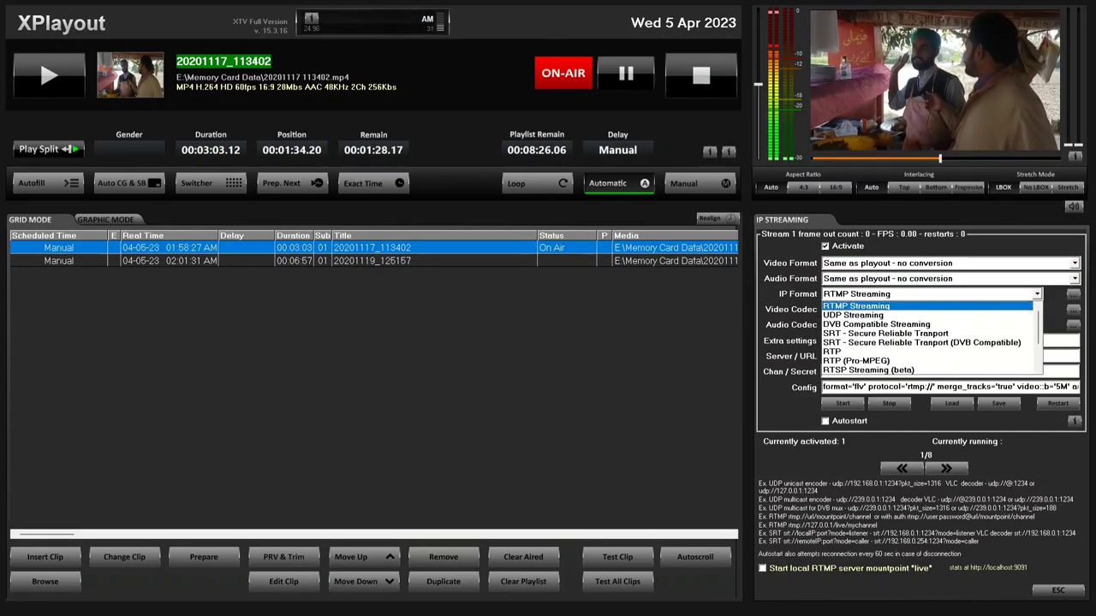
key("Down")
key("Down")
key("Down")
key("Down")
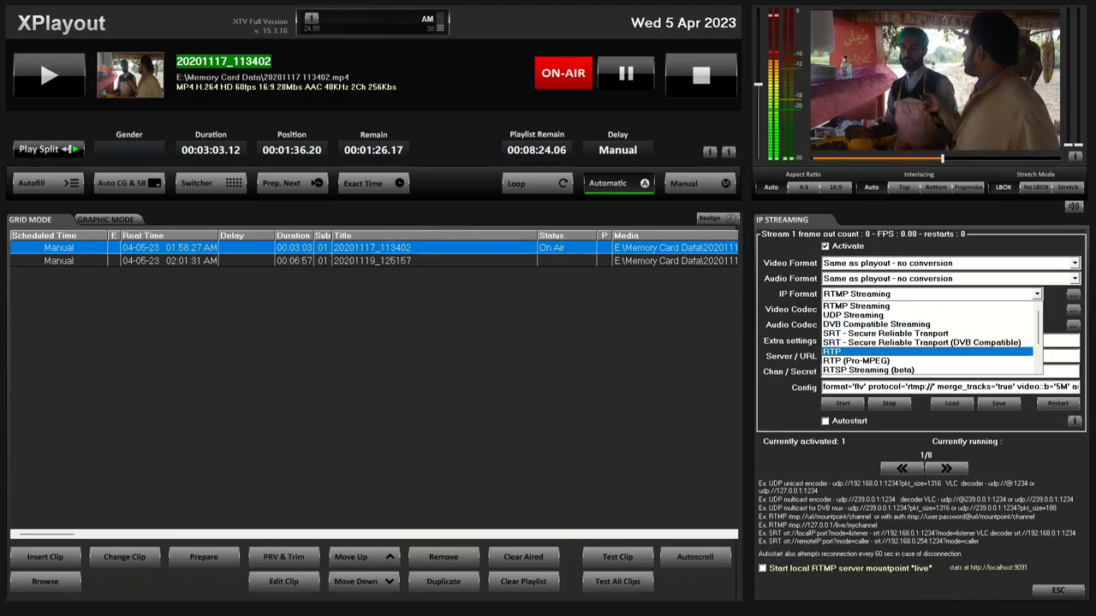
key("Down")
key("Down")
key("Down")
key("Down")
key("Down")
key("Down")
key("Down")
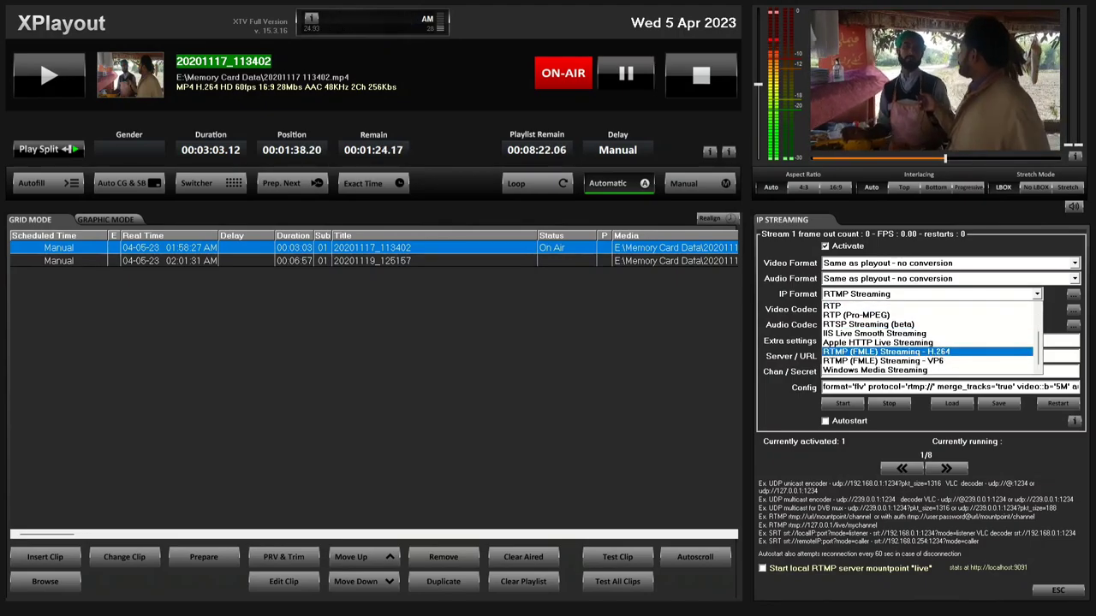
key("Up")
key("Up")
key("Up")
key("Up")
key("Up")
key("Up")
key("Up")
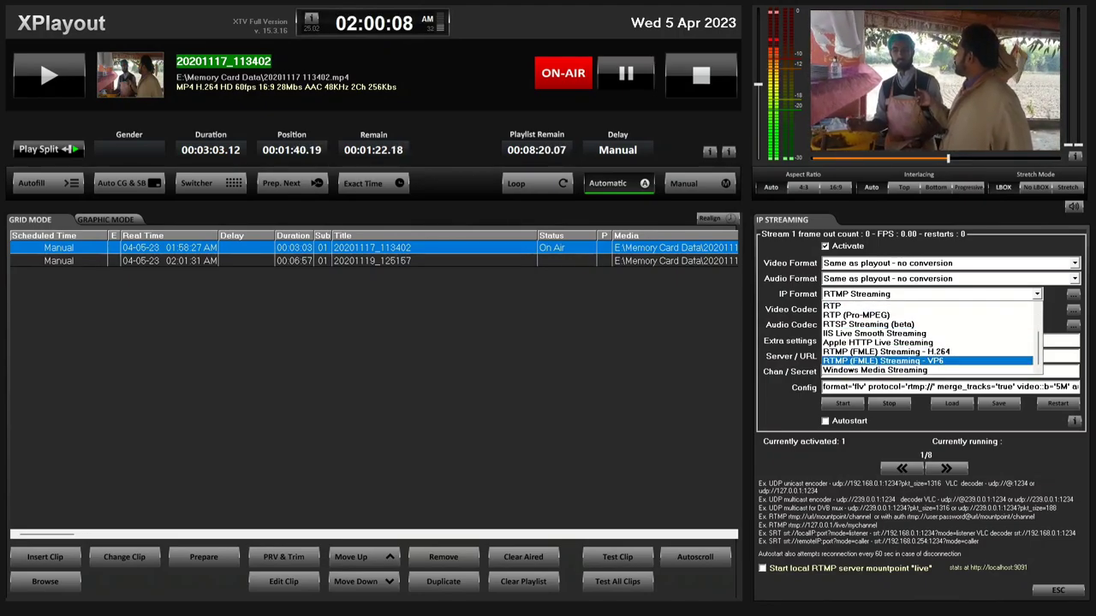
key("Up")
key("Up")
key("Up")
key("Up")
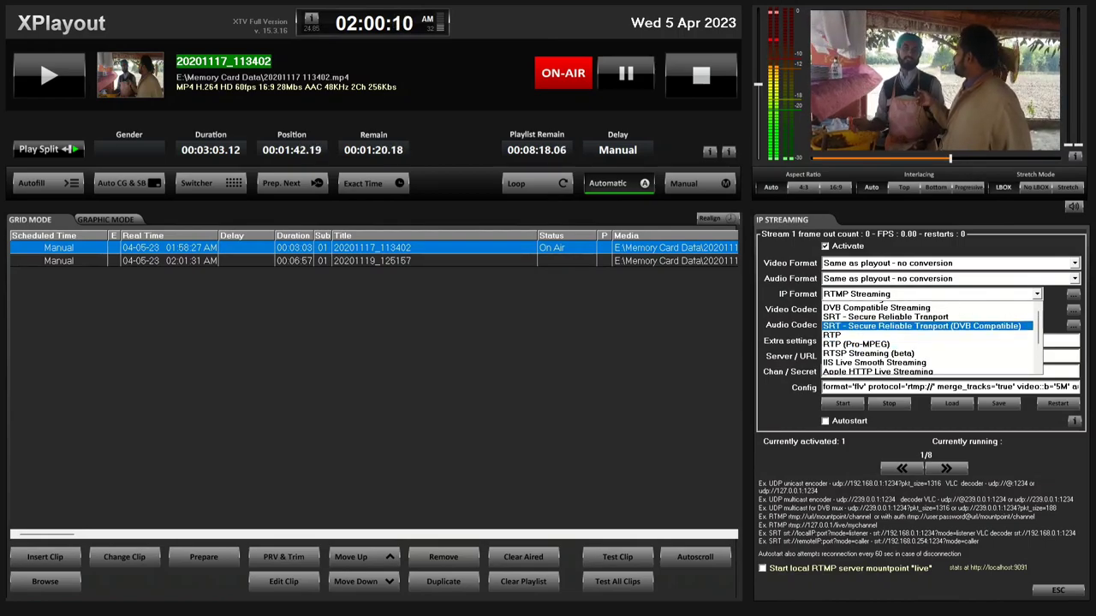
key("Return")
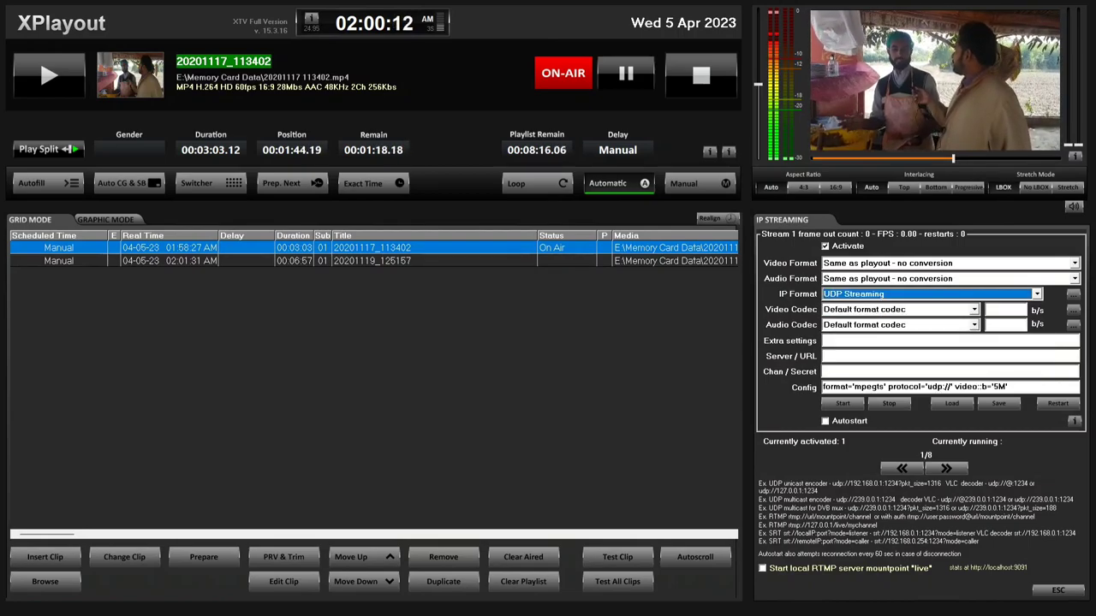
Step: Set stream 1's video codec to Intel QuickSync SW H.264 Encoder
left_click(974, 310)
key("Down")
key("Down")
key("Down")
key("Down")
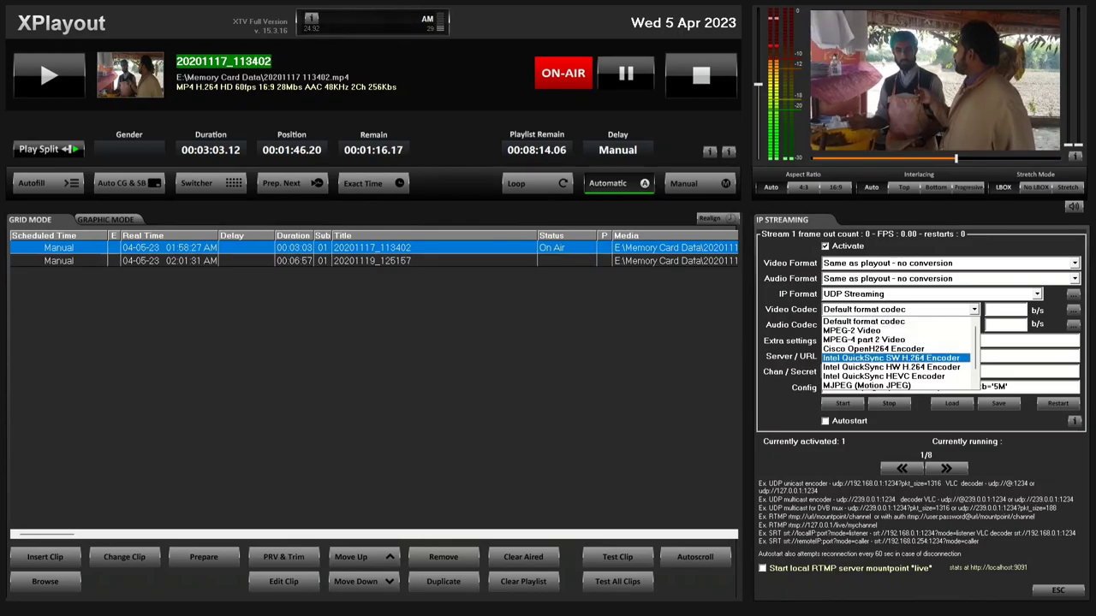
key("Return")
Step: Set stream 1's audio codec to MP3 Lame (MPEG audio layer 3)
key("Tab")
key("alt+Down")
key("Down")
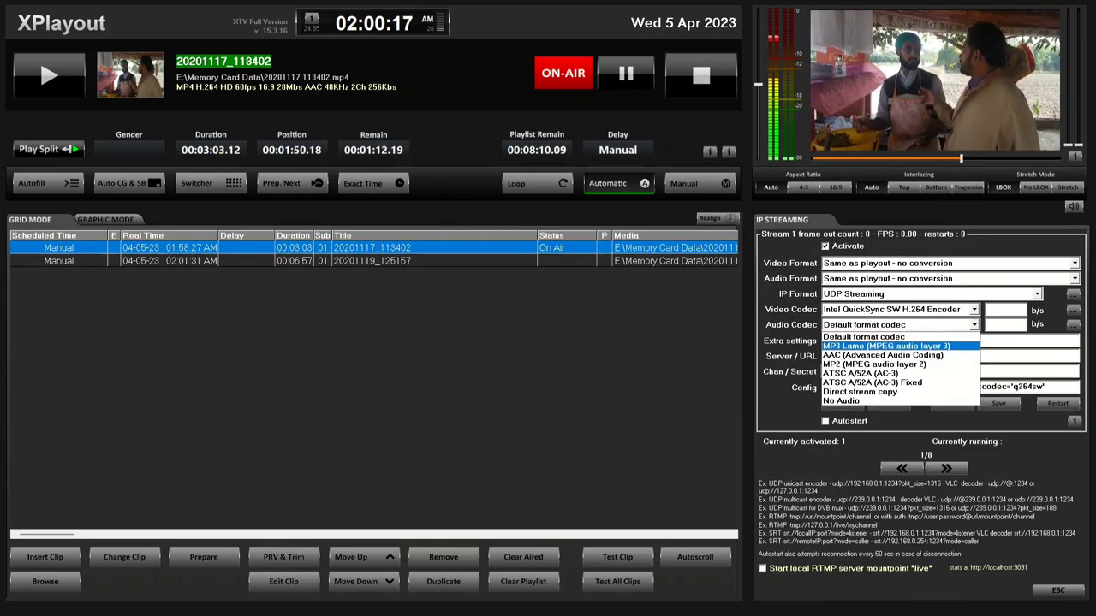
key("Return")
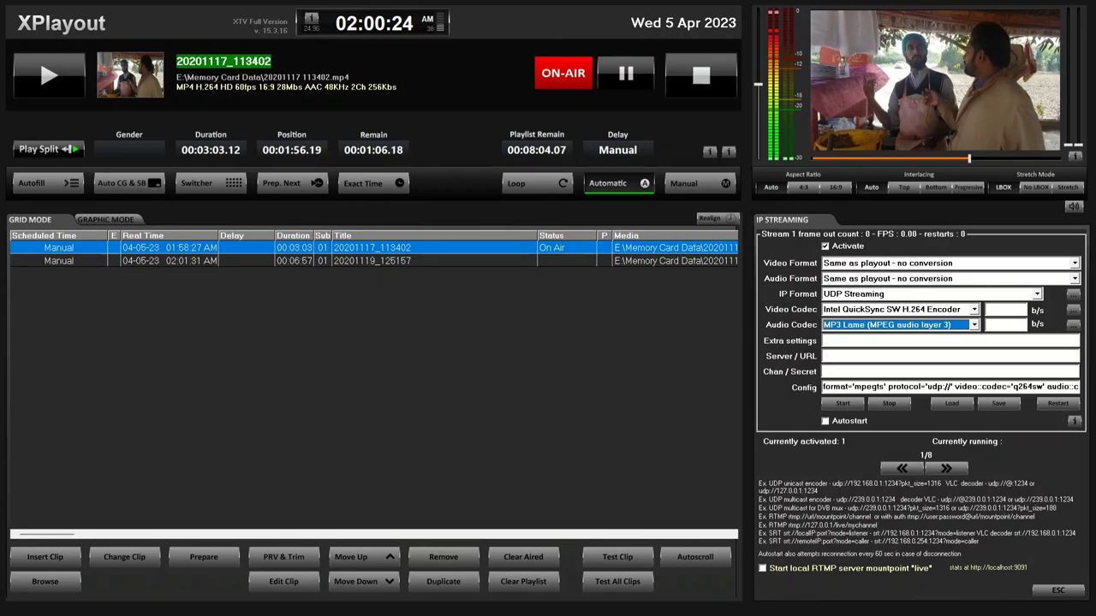
left_click_drag(823, 387, 1080, 387)
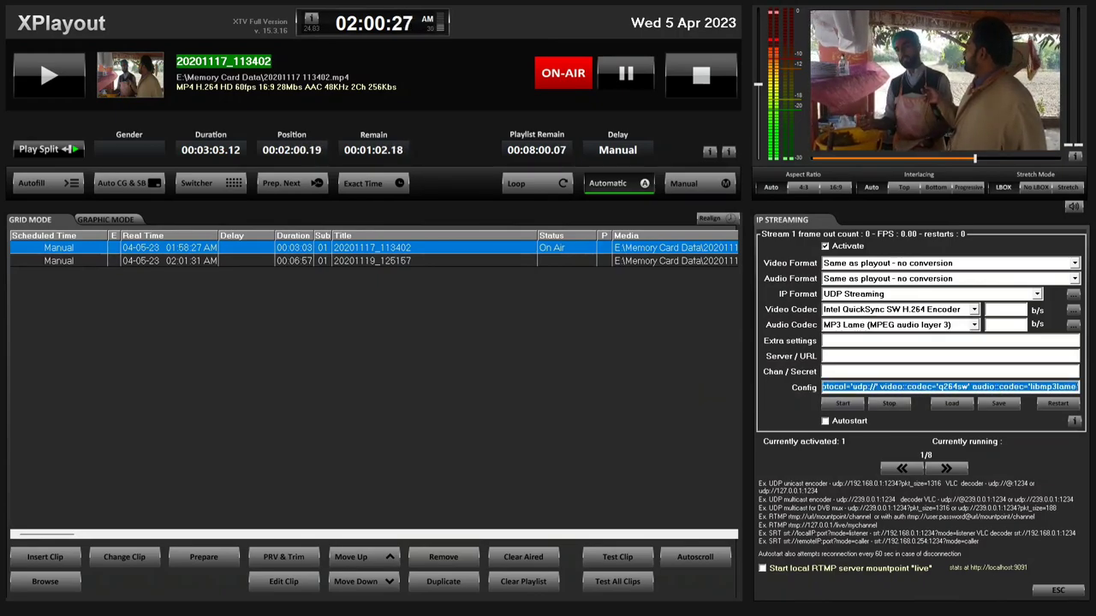
left_click(963, 387)
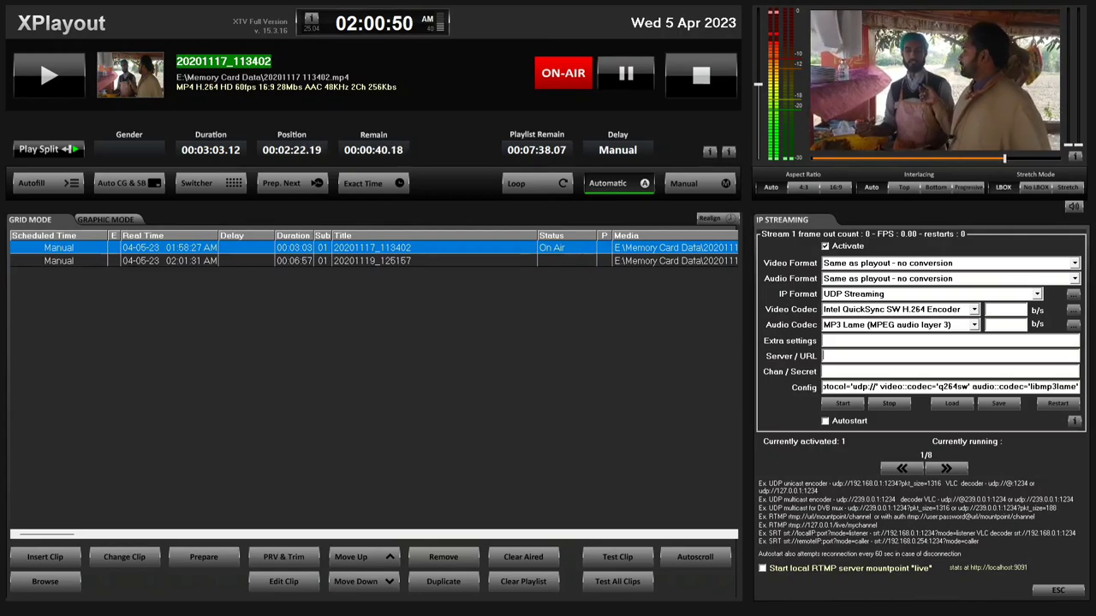
type("udp")
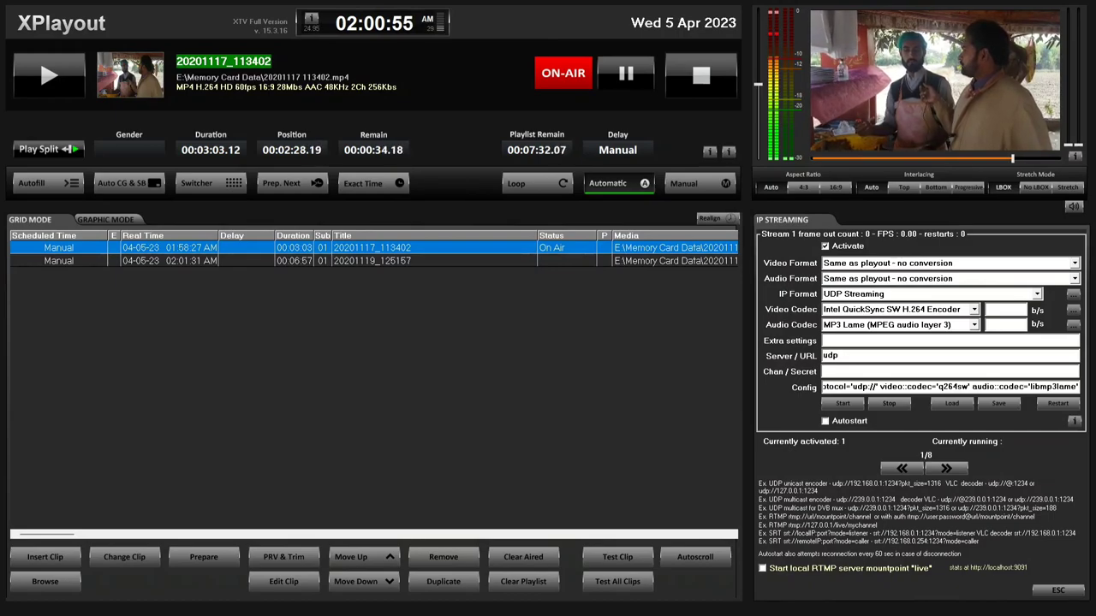
type(":")
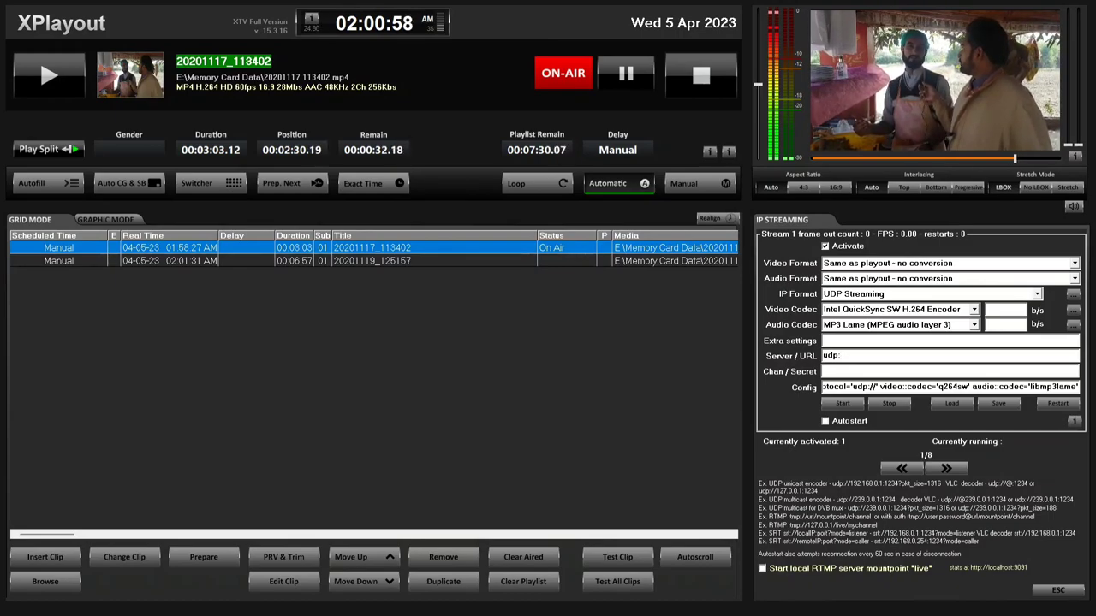
type("//")
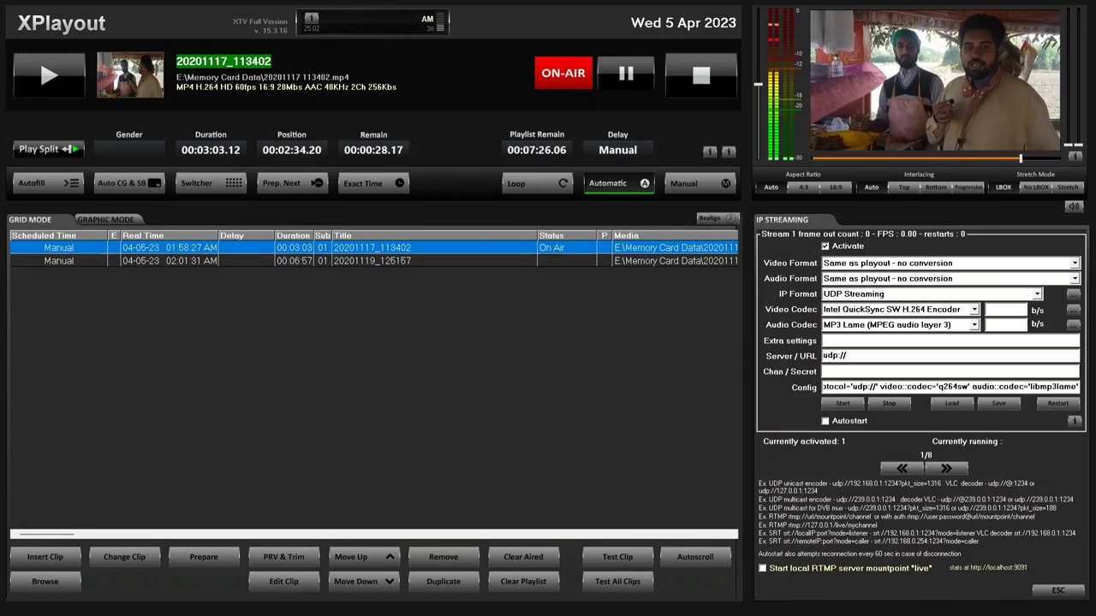
type("@")
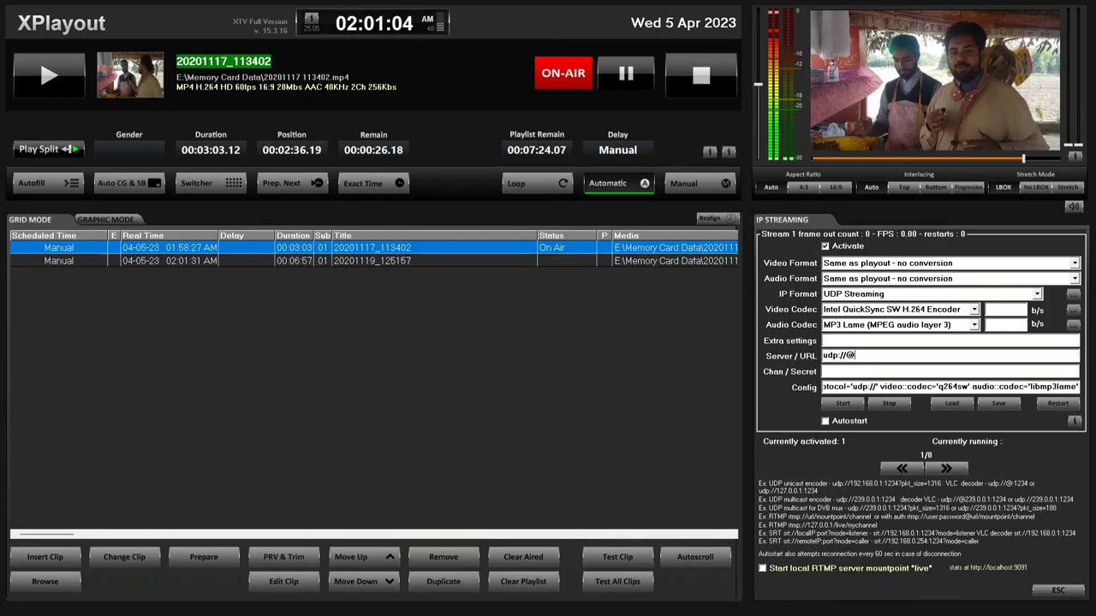
type("239.0.0.")
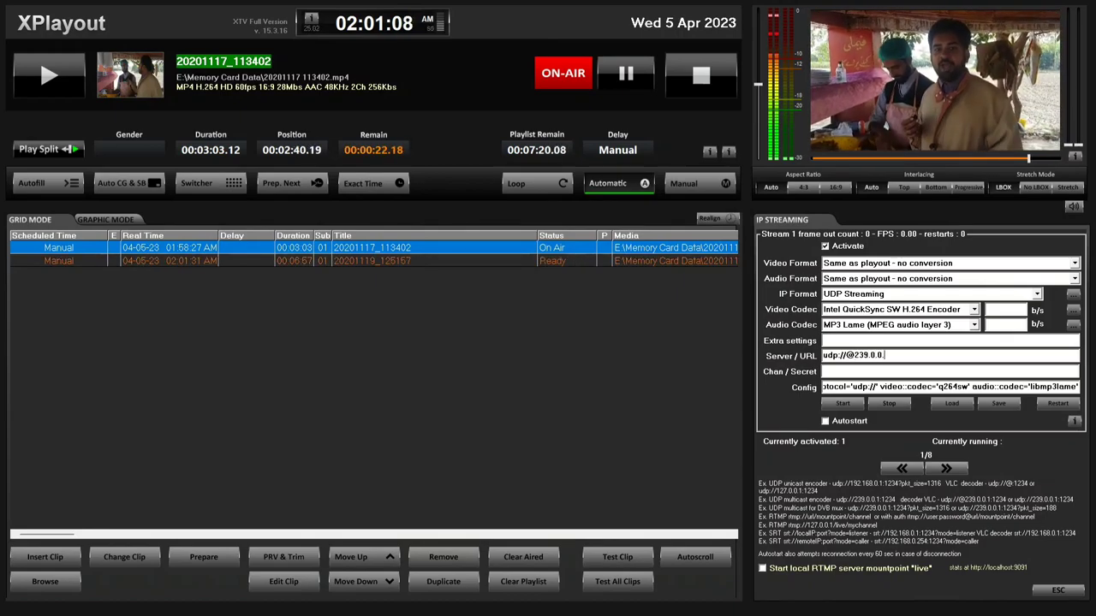
type("1")
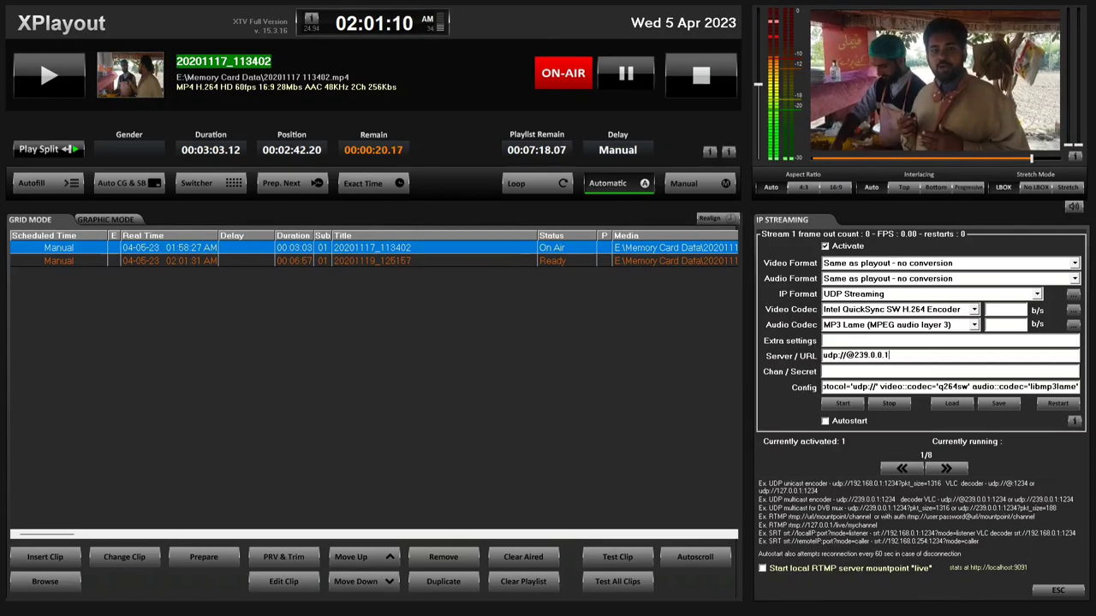
type(":1234")
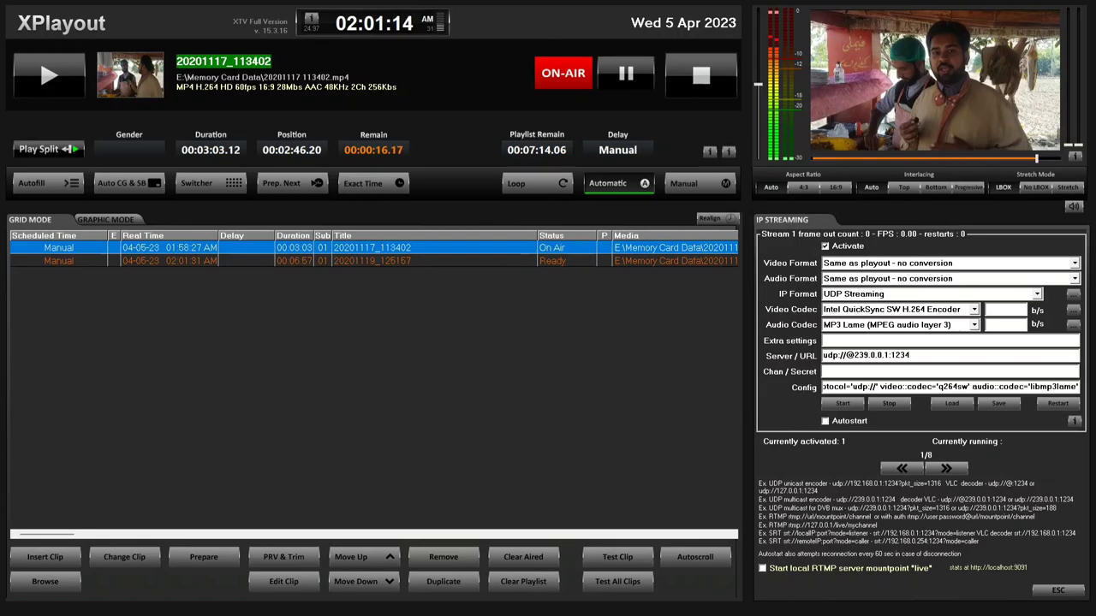
Step: Copy stream 1's server URL and start the stream
key("ctrl+a")
key("ctrl+c")
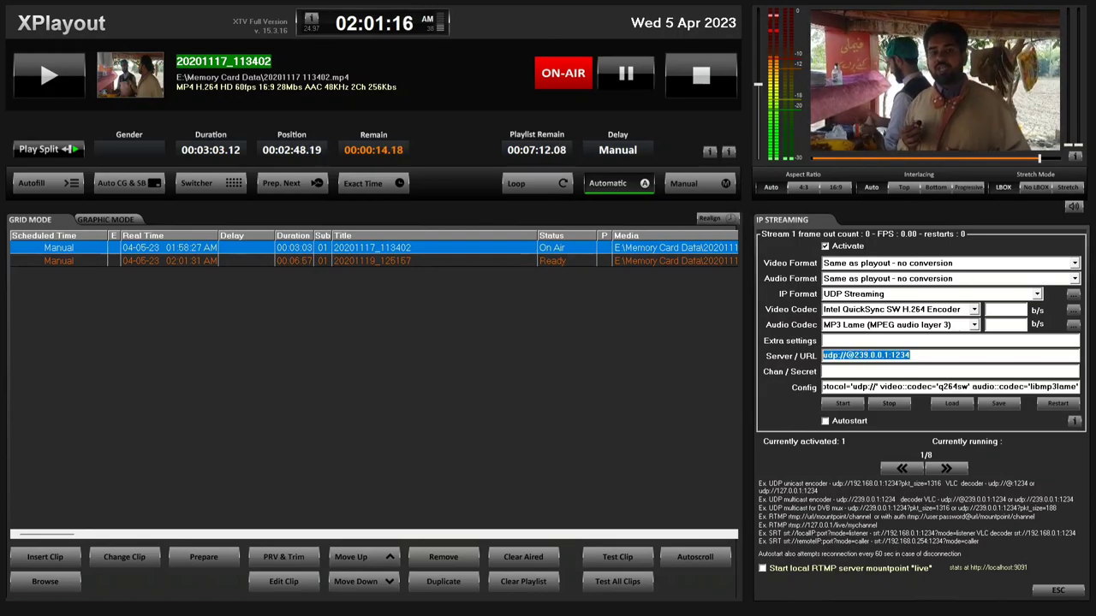
left_click(842, 403)
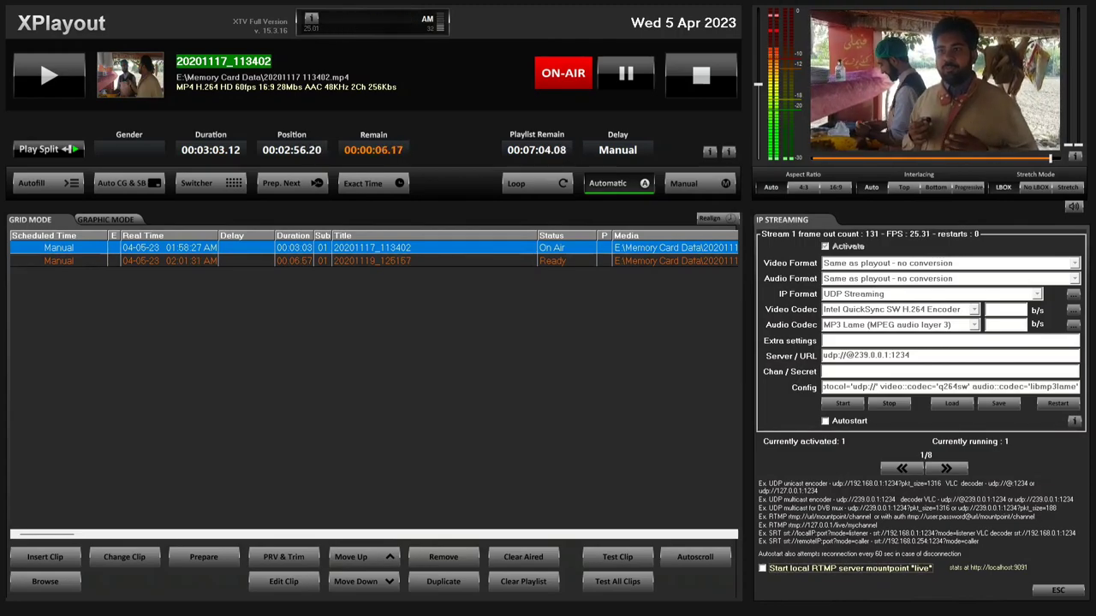
key("Escape")
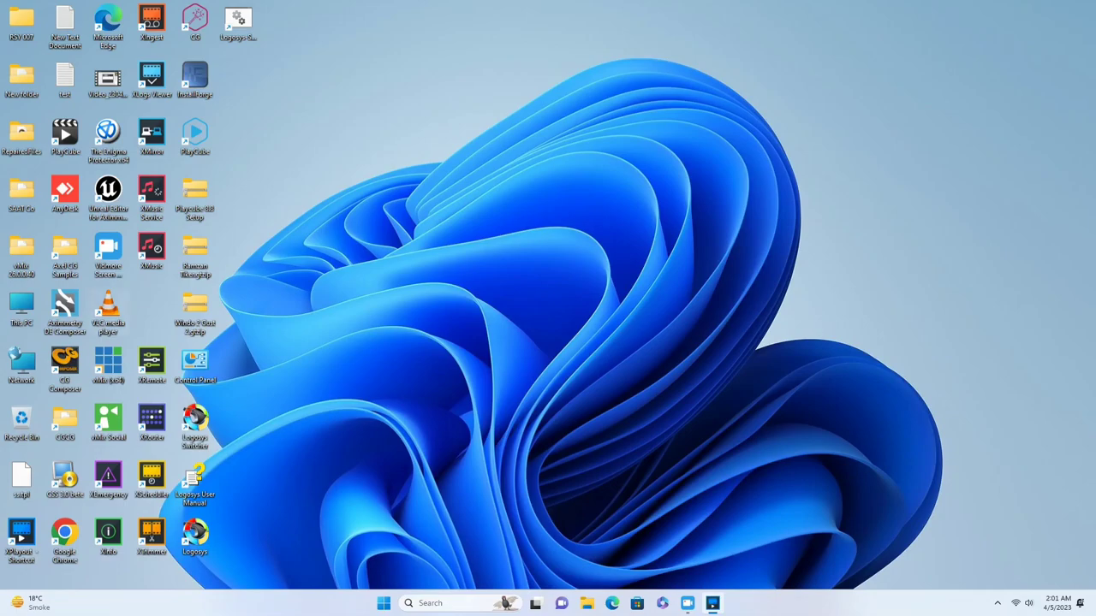
double_click(109, 311)
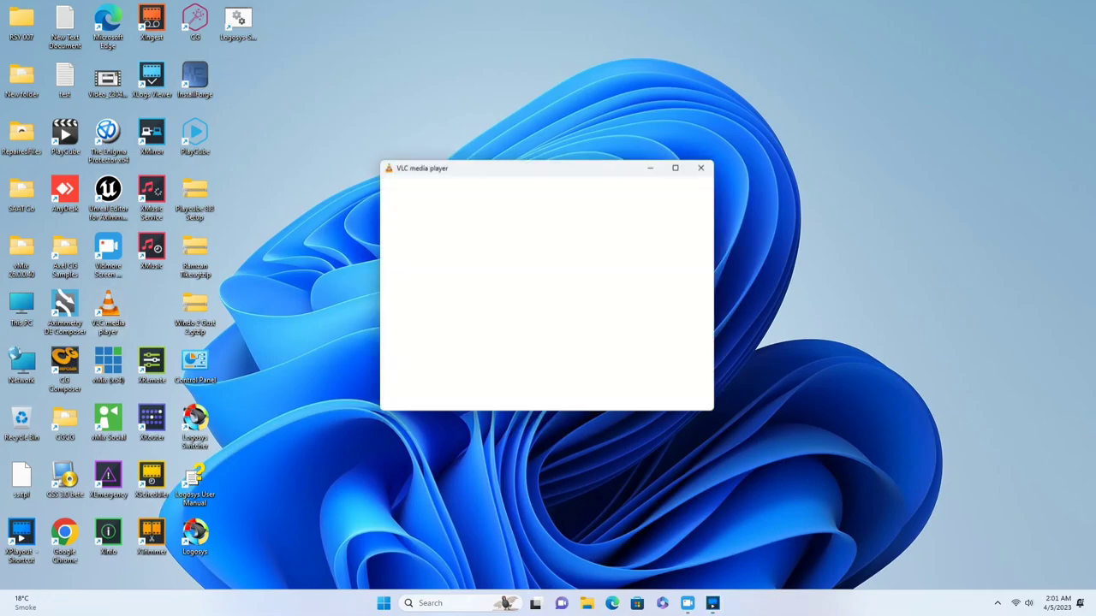
left_click(391, 181)
key("Down")
key("Down")
key("Down")
key("Down")
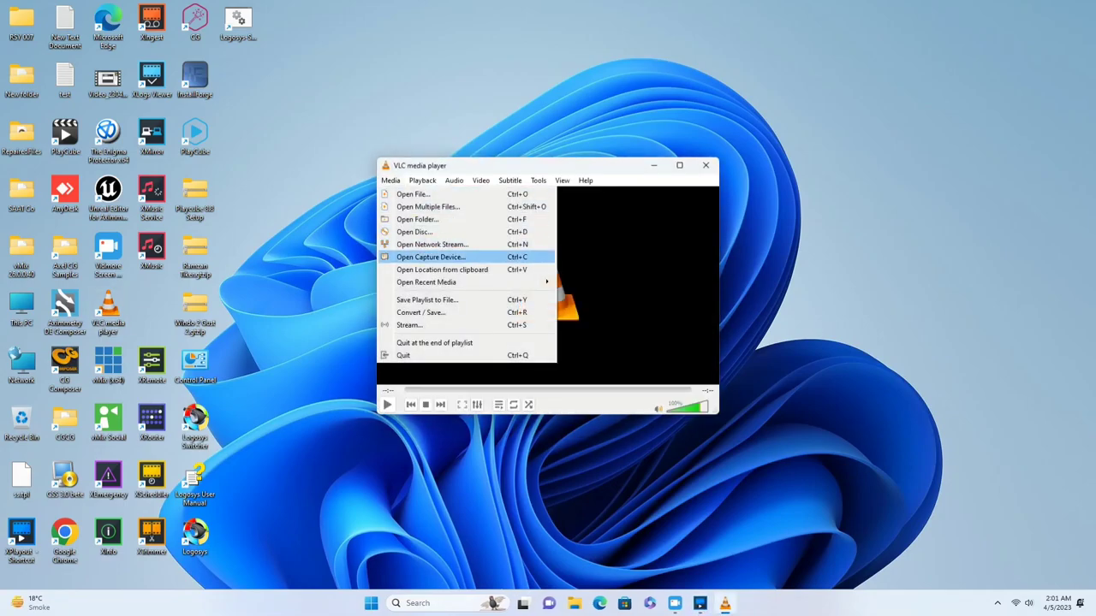
key("Up")
key("Return")
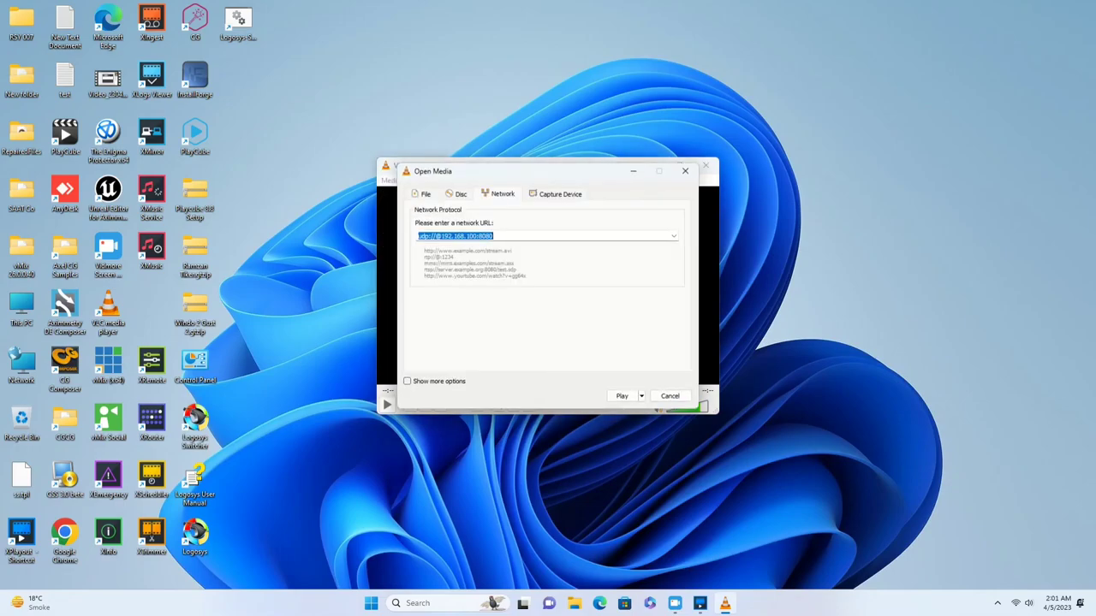
key("ctrl+v")
key("Return")
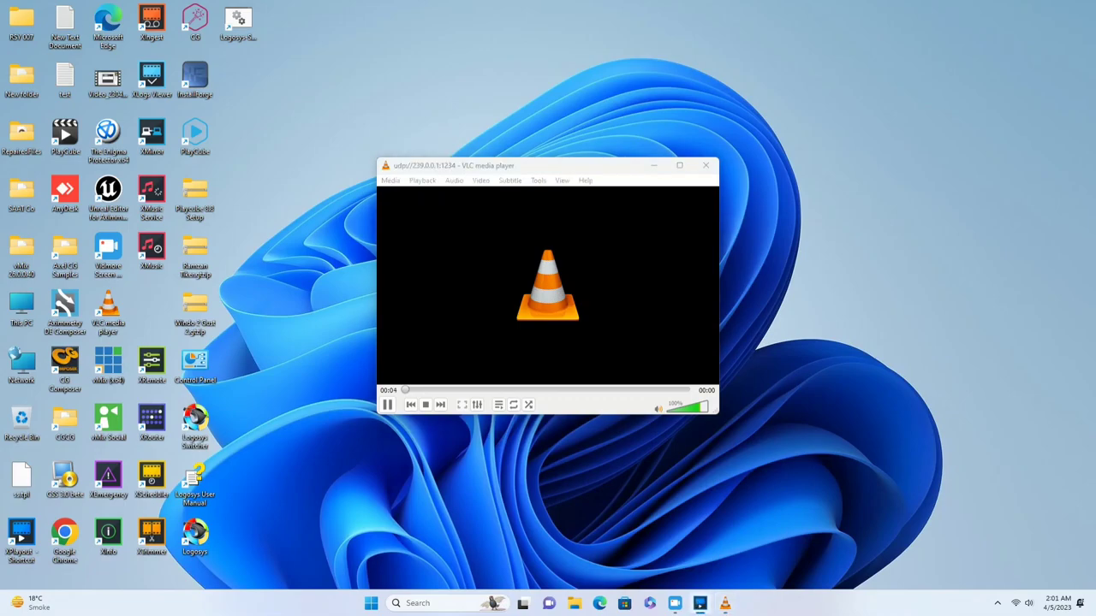
Step: Cancel the VLC update download and close VLC media player
left_click(611, 362)
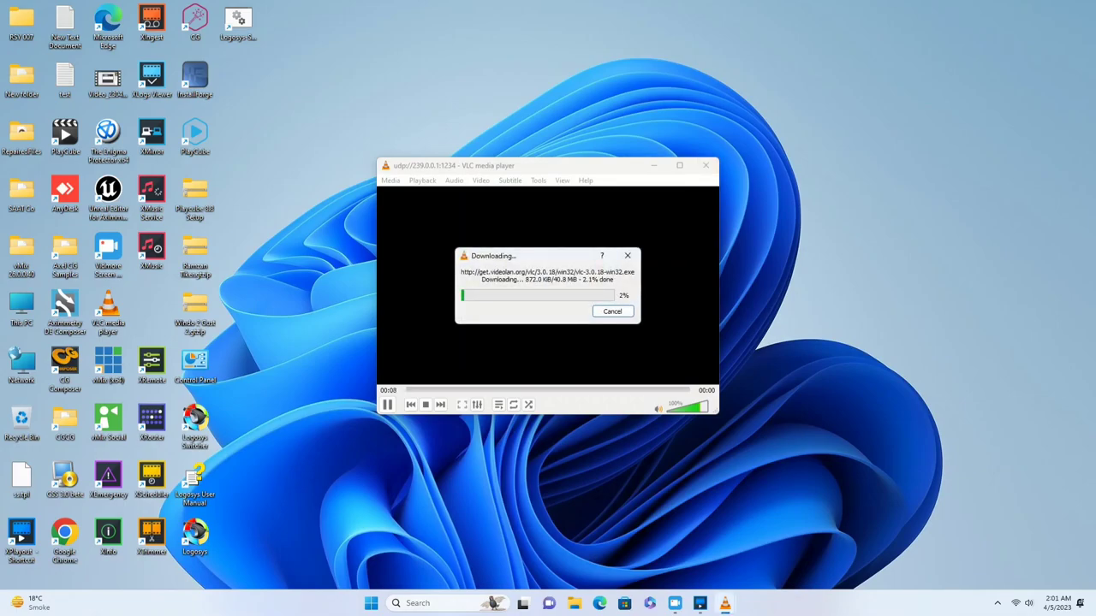
left_click(611, 311)
left_click(705, 165)
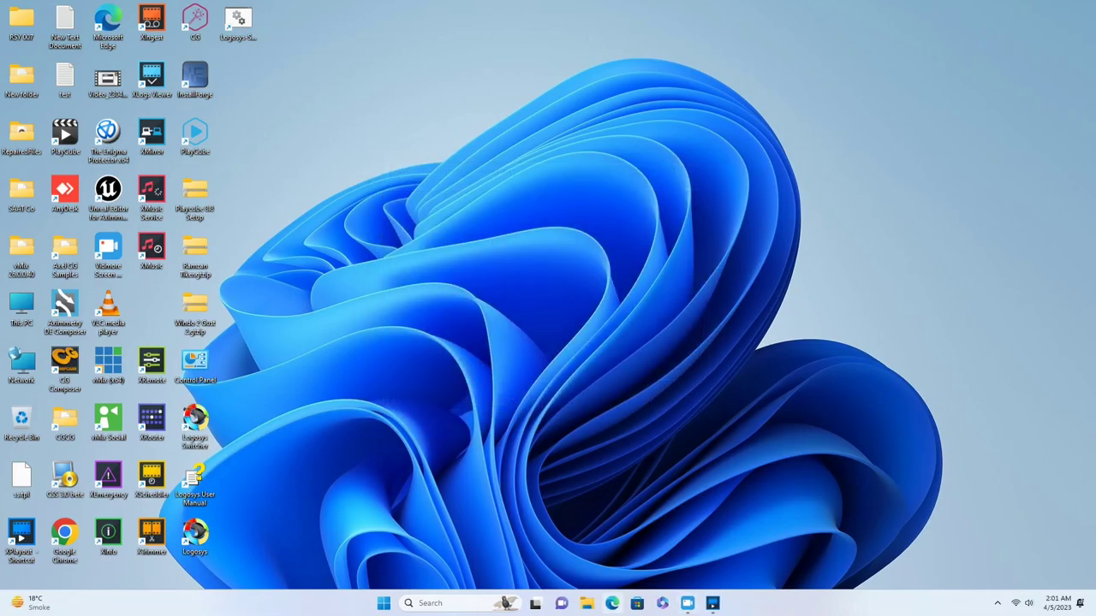
Step: Switch back to XPlayout, check stream 1's running status in the IP streaming settings and close them
left_click(712, 603)
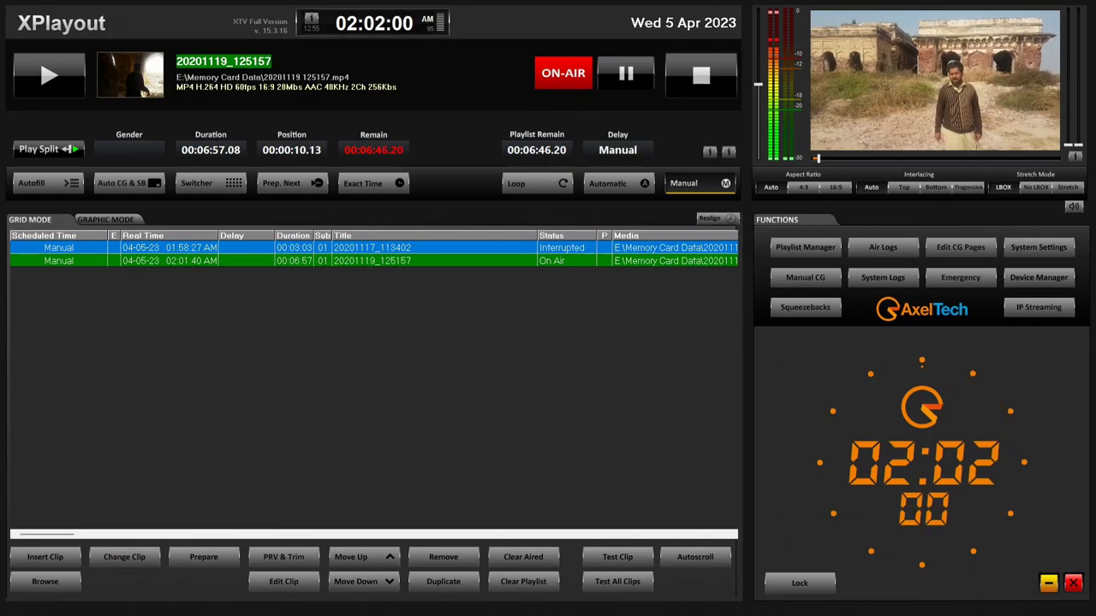
left_click(1038, 307)
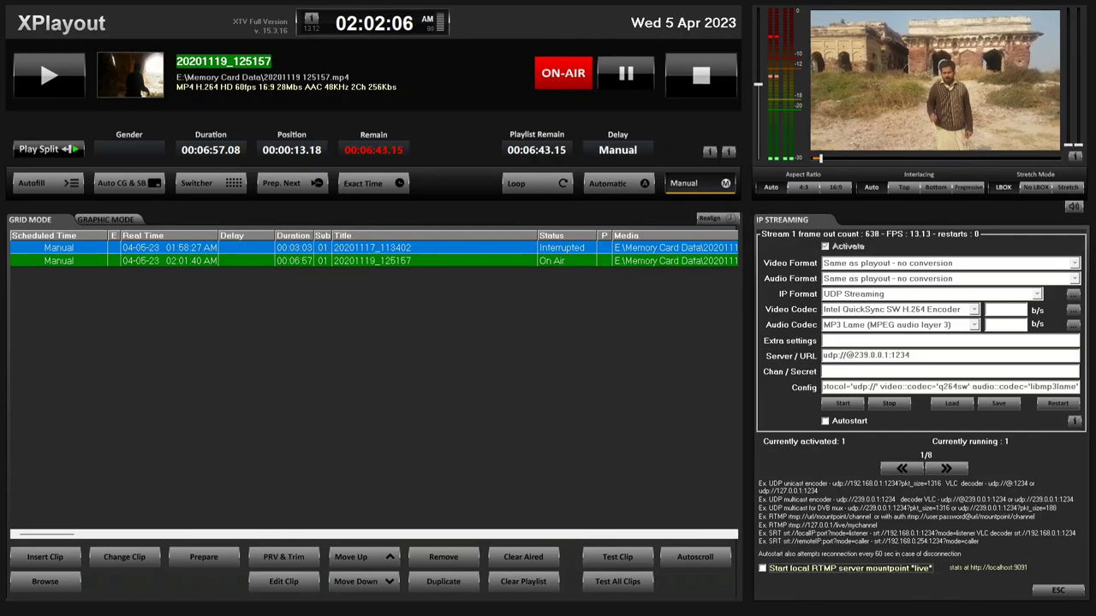
left_click(1058, 590)
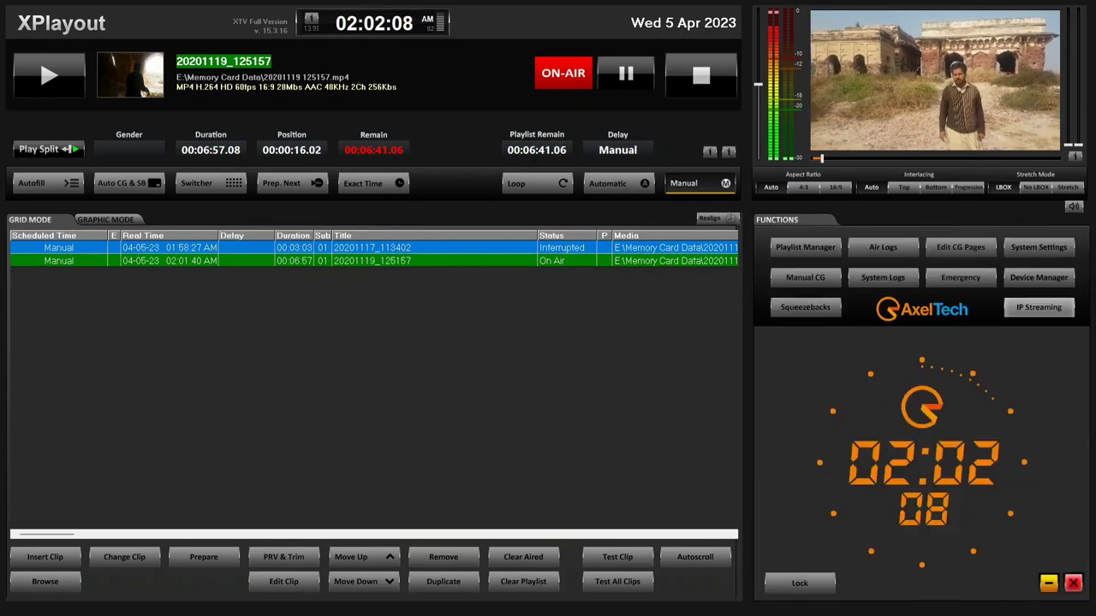